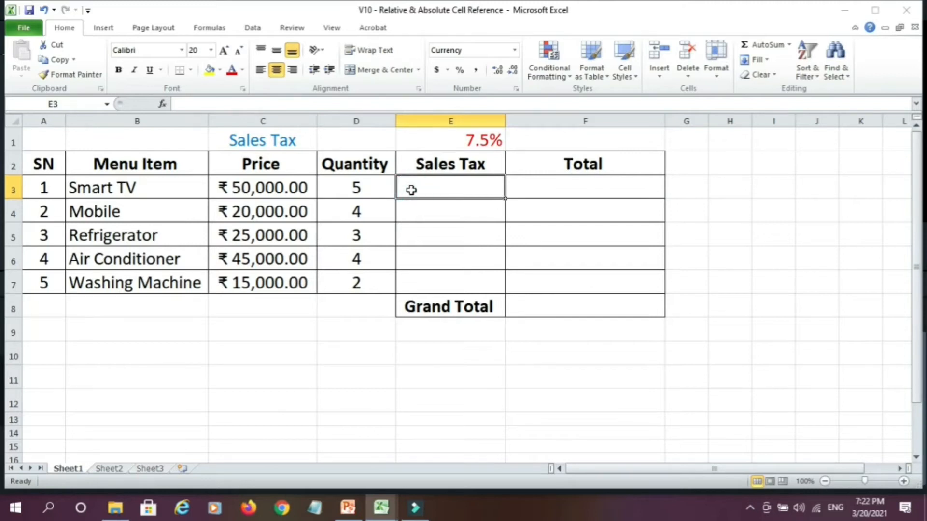
# Step: Enter =(C3*D3)*$E$1 as the Smart TV sales tax in E3 and fill the formula down to E7
pyautogui.write('=')
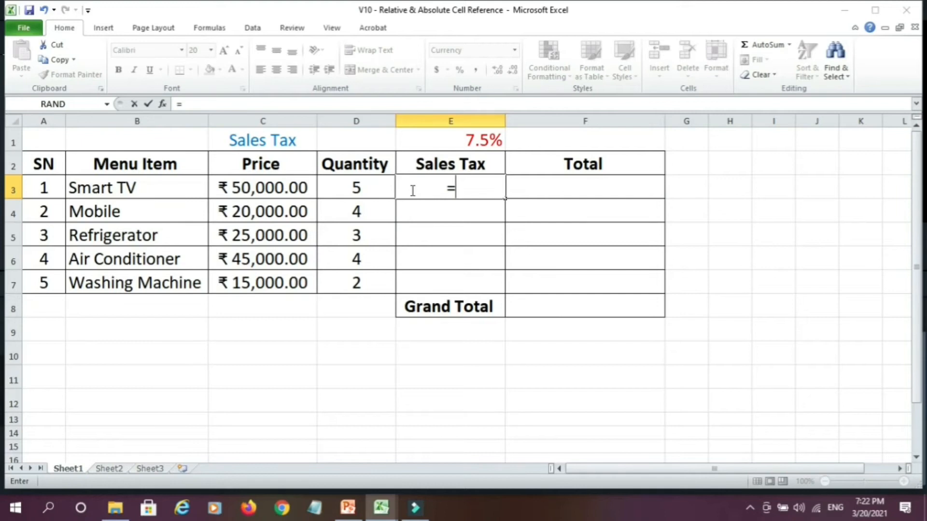
pyautogui.write('(')
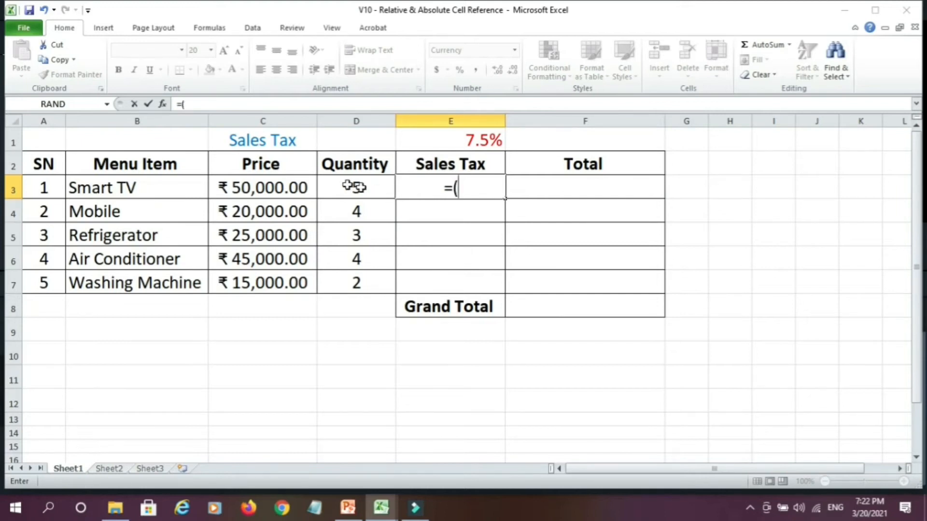
pyautogui.click(296, 190)
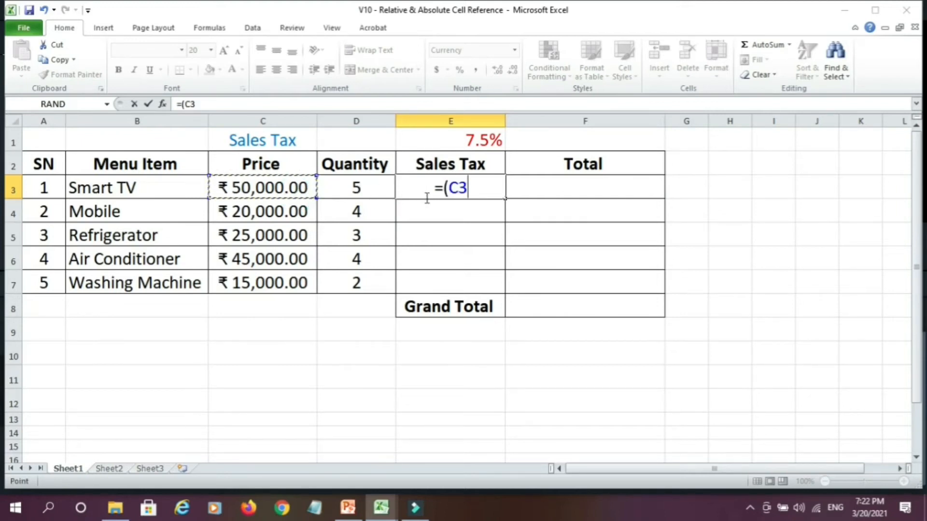
pyautogui.write('*')
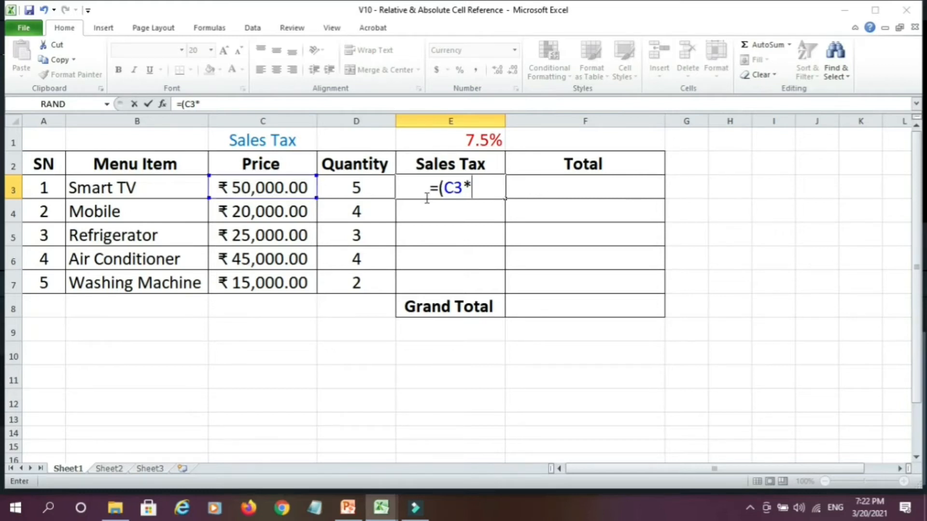
pyautogui.click(338, 184)
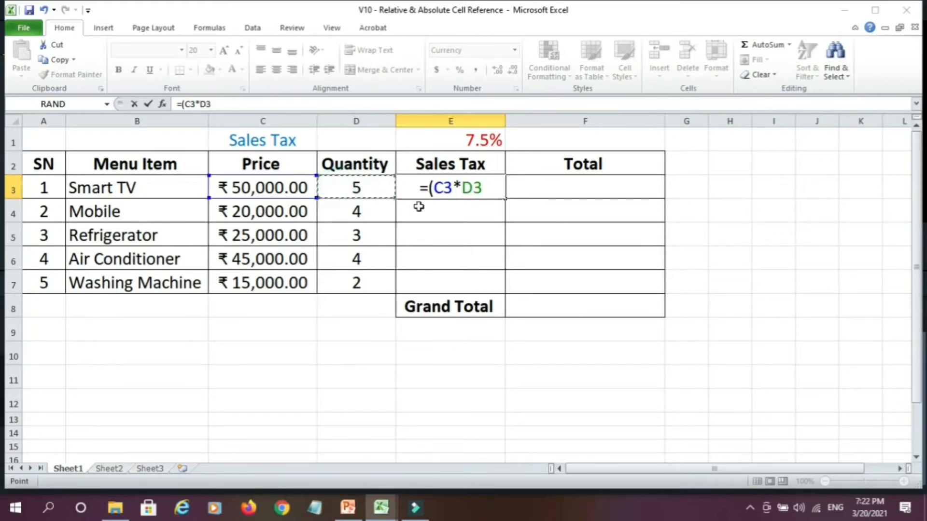
pyautogui.write(')')
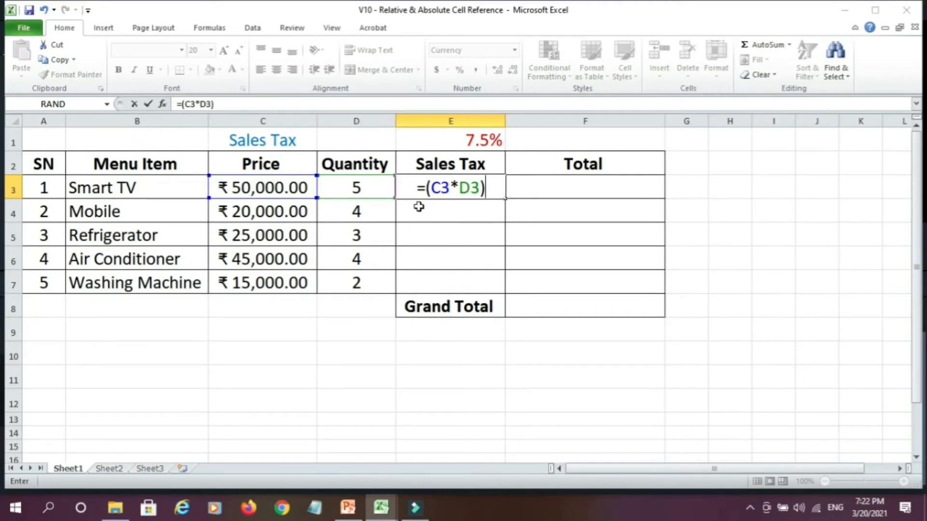
pyautogui.write('*')
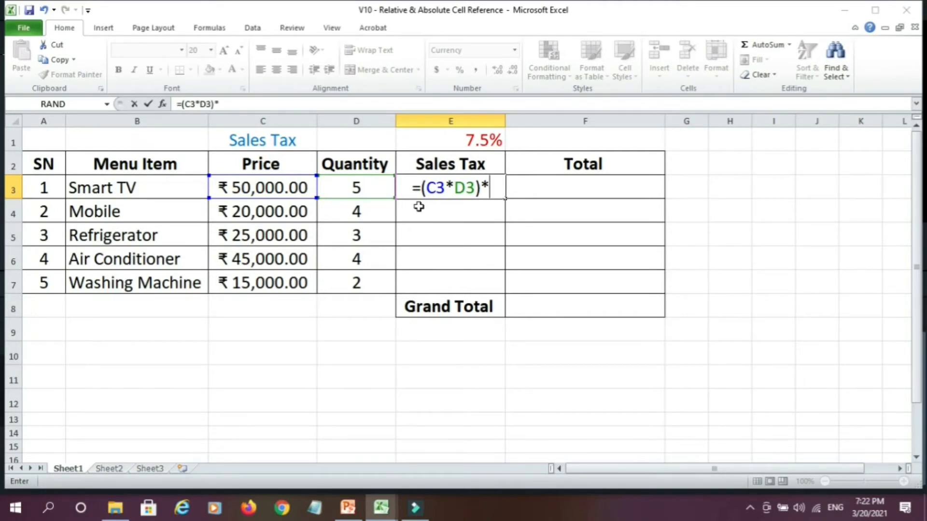
pyautogui.click(486, 139)
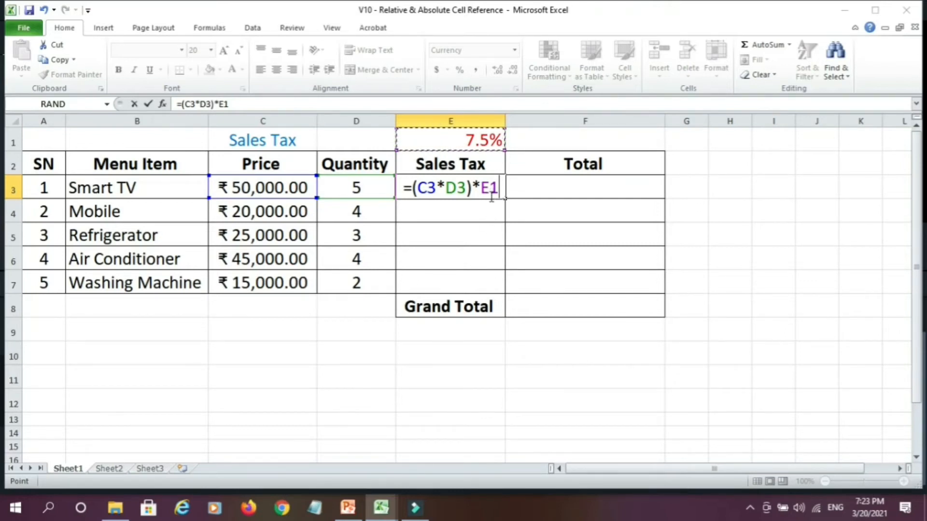
pyautogui.press('F4')
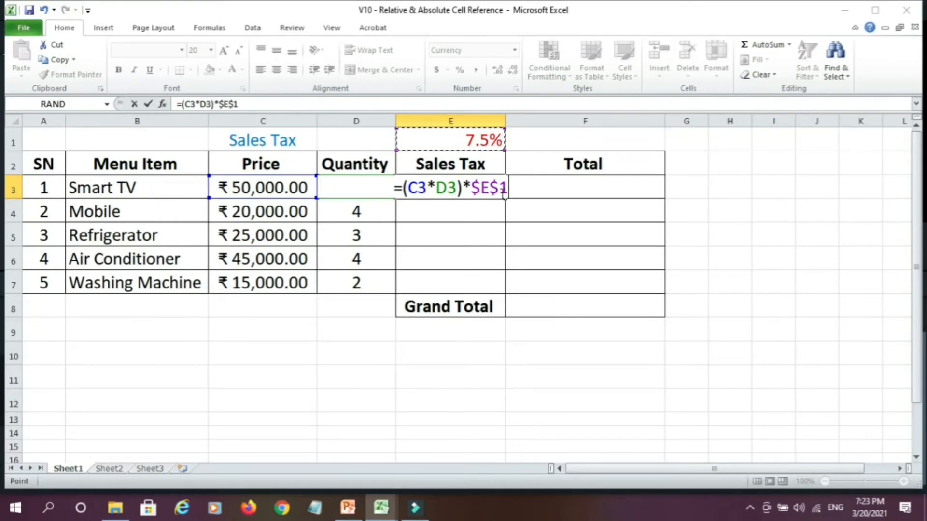
pyautogui.press('Return')
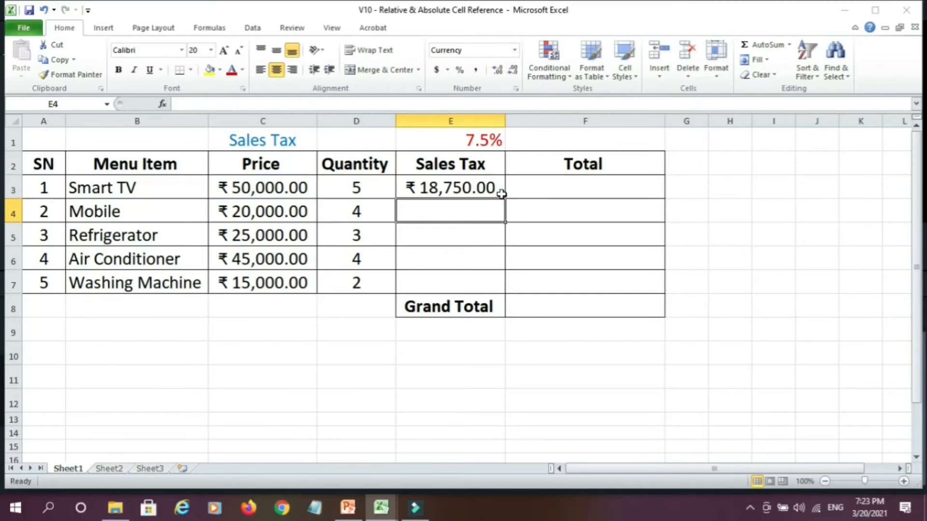
pyautogui.click(500, 192)
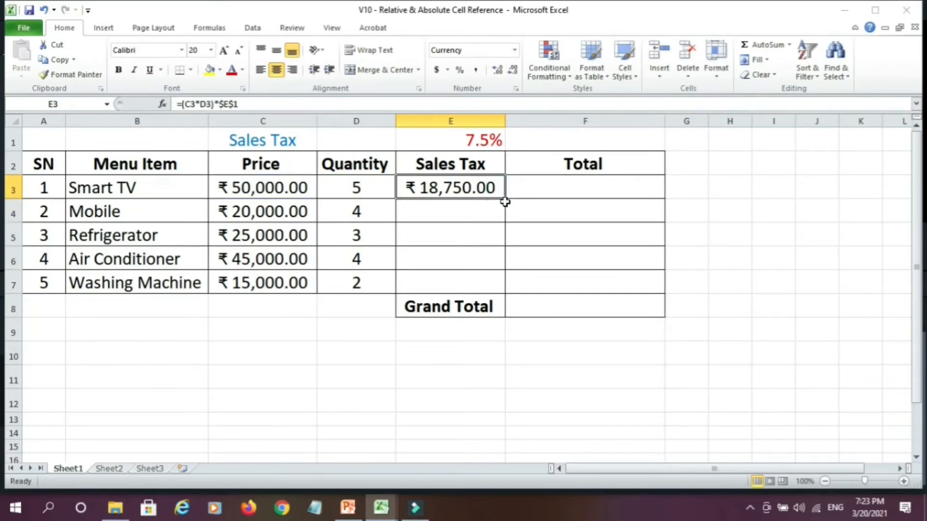
pyautogui.moveTo(505, 198); pyautogui.dragTo(503, 286)
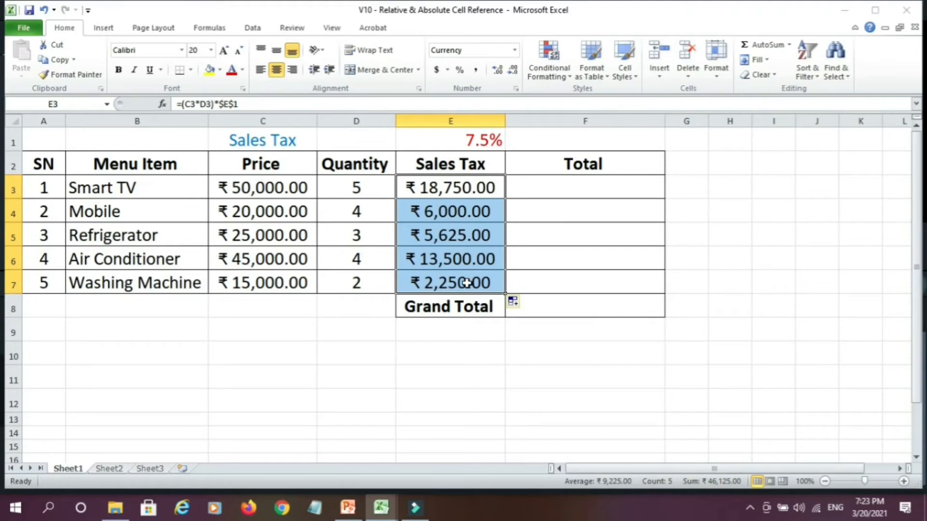
# Step: Enter =(C3*D3)+E3 as the Smart TV total in F3 and fill the formula down to F7
pyautogui.click(530, 190)
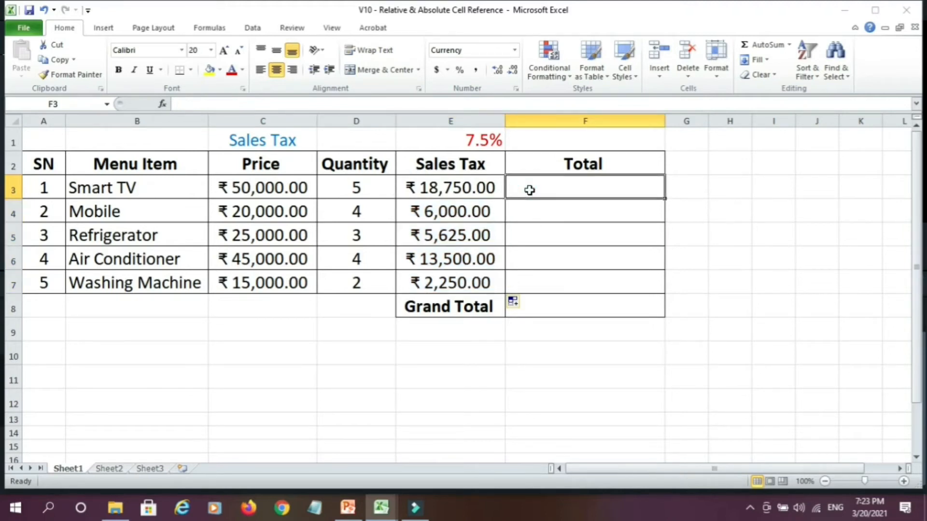
pyautogui.write('=')
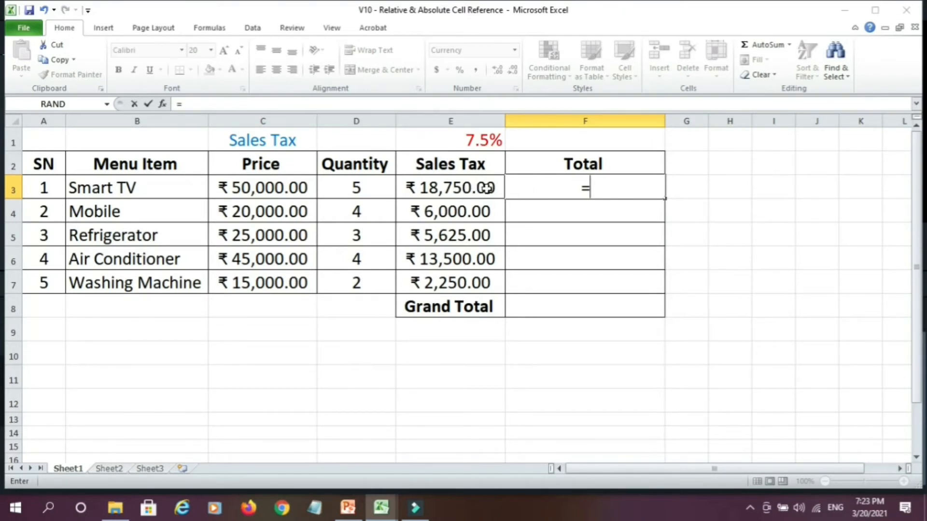
pyautogui.write('(')
pyautogui.click(261, 193)
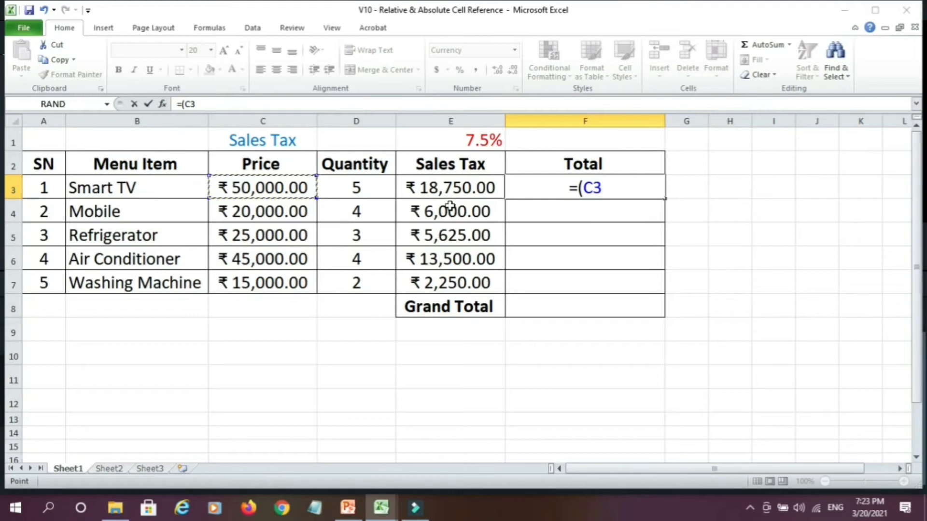
pyautogui.write('*')
pyautogui.click(334, 189)
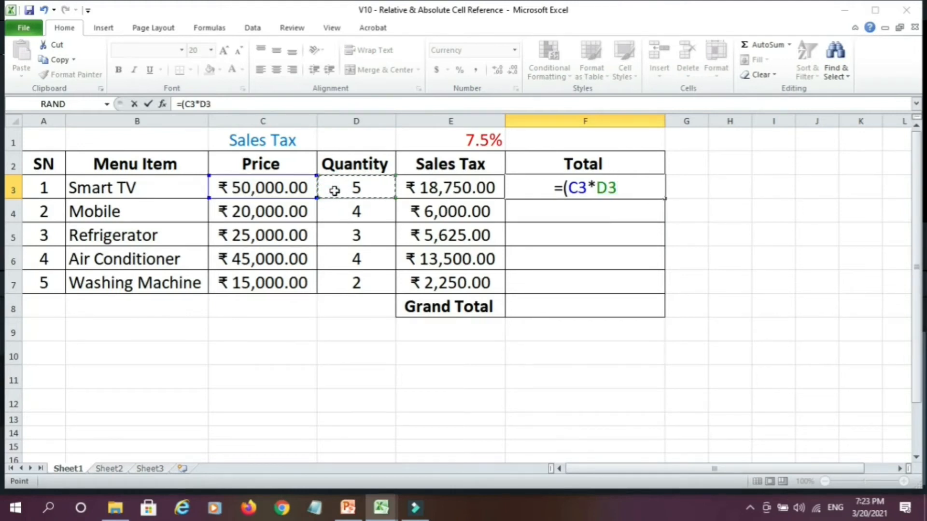
pyautogui.write(')')
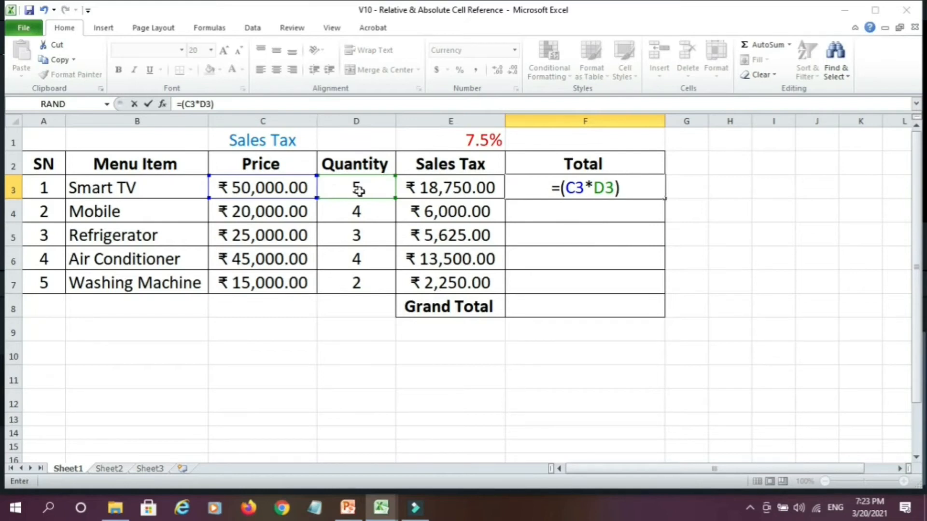
pyautogui.write('+')
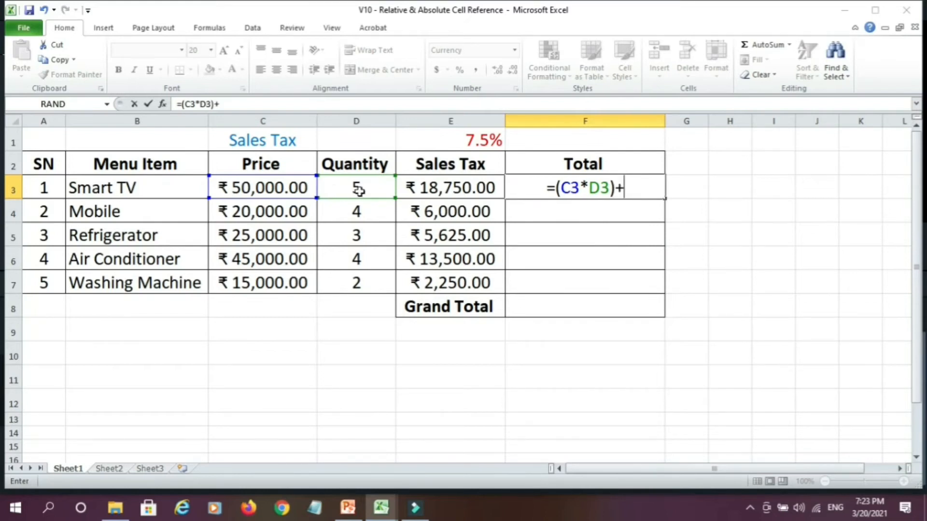
pyautogui.click(425, 186)
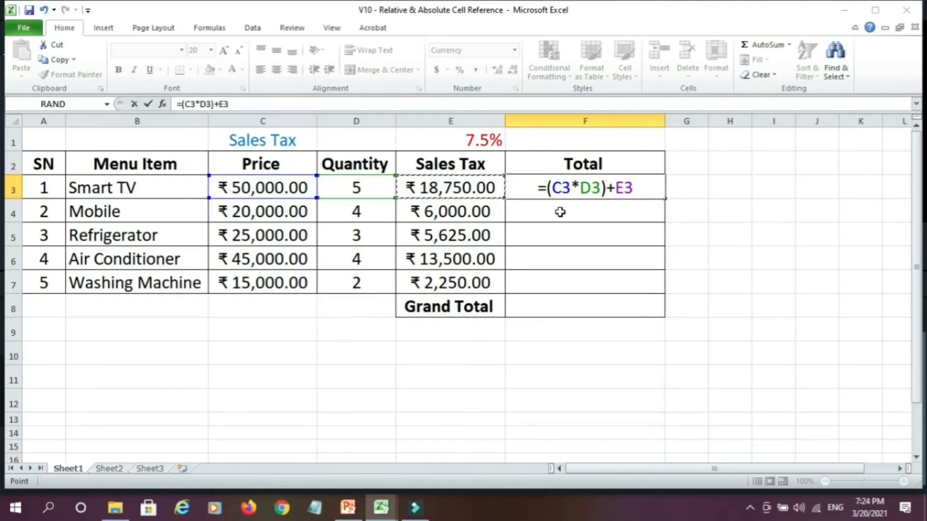
pyautogui.press('Return')
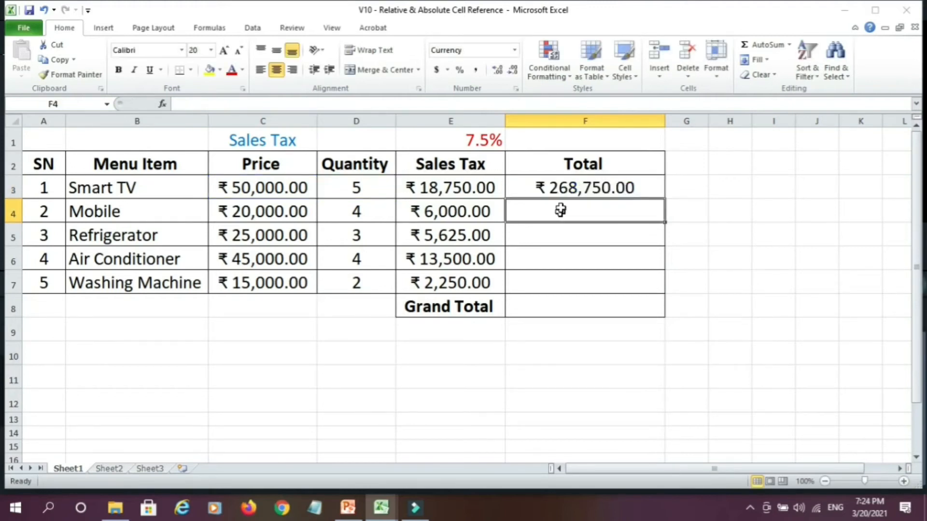
pyautogui.click(628, 189)
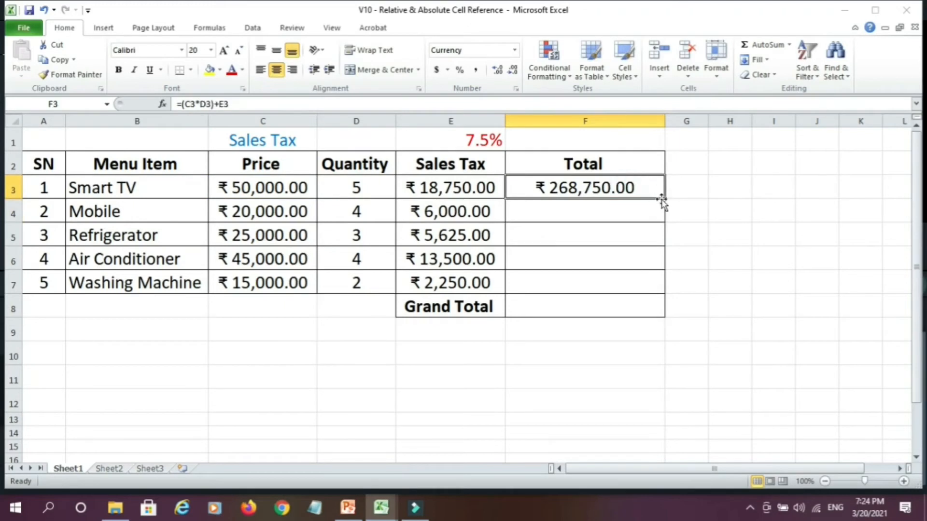
pyautogui.moveTo(664, 198); pyautogui.dragTo(663, 295)
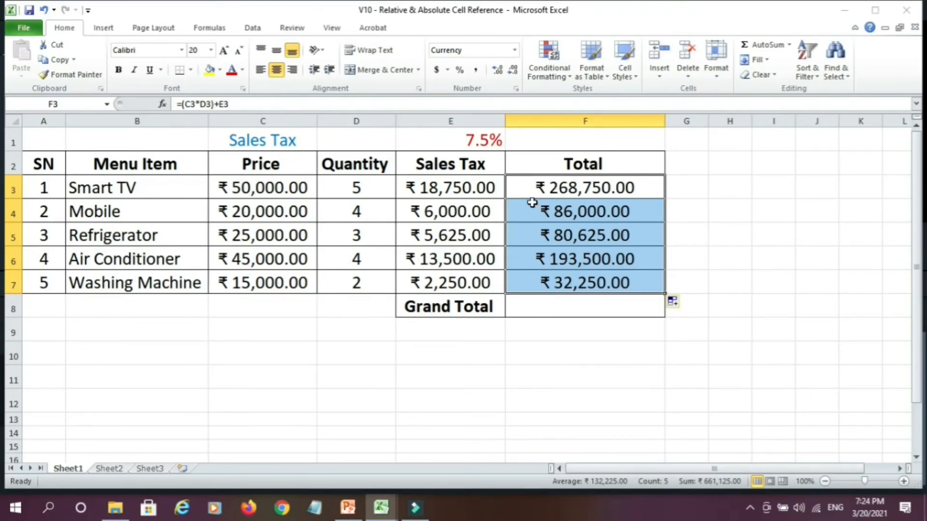
# Step: Calculate the grand total in F8 with the formula =SUM(F3:F7)
pyautogui.click(523, 307)
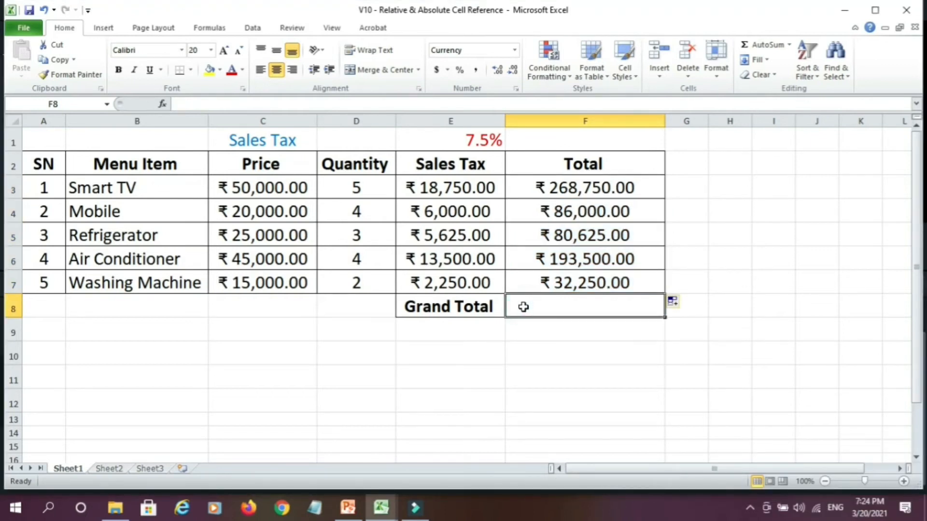
pyautogui.write('=')
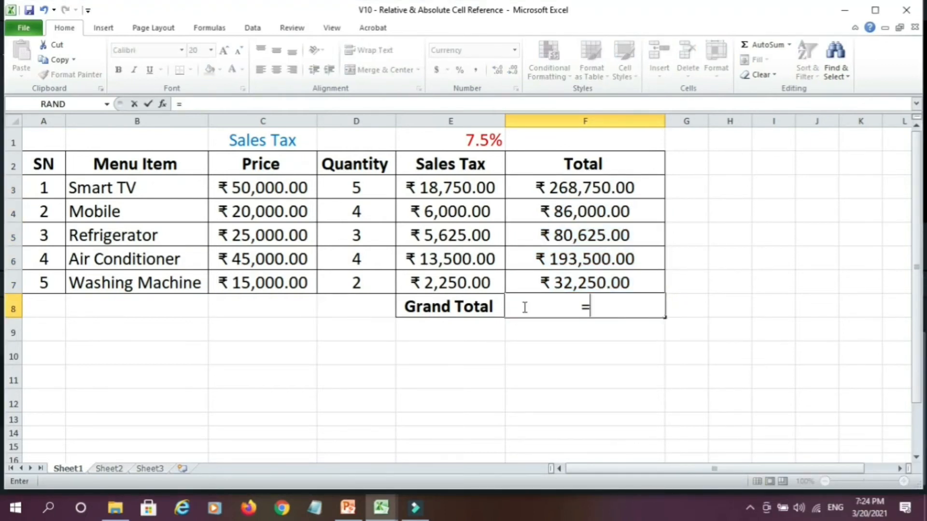
pyautogui.write('su')
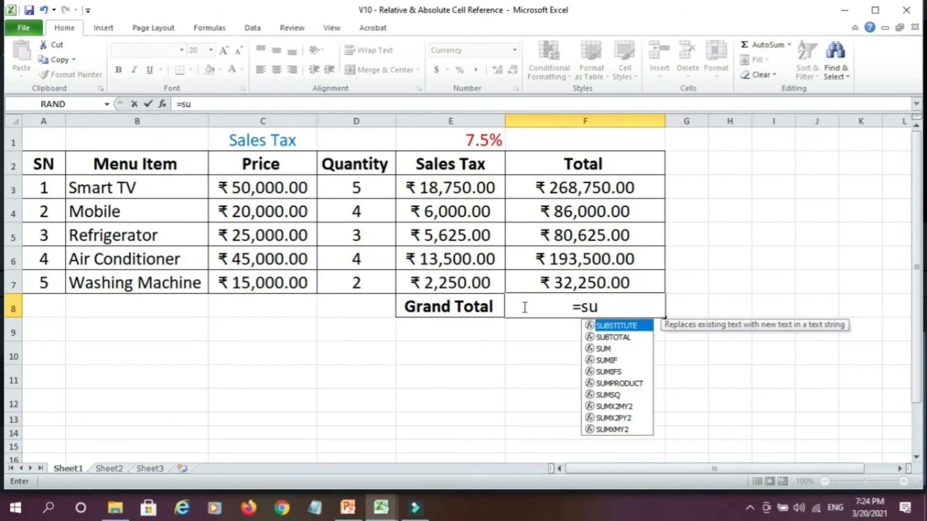
pyautogui.write('m')
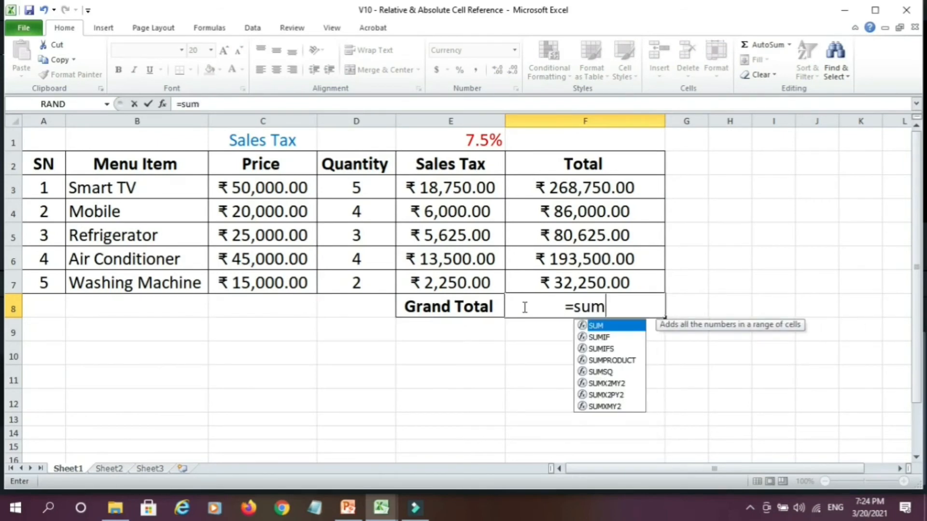
pyautogui.press('Tab')
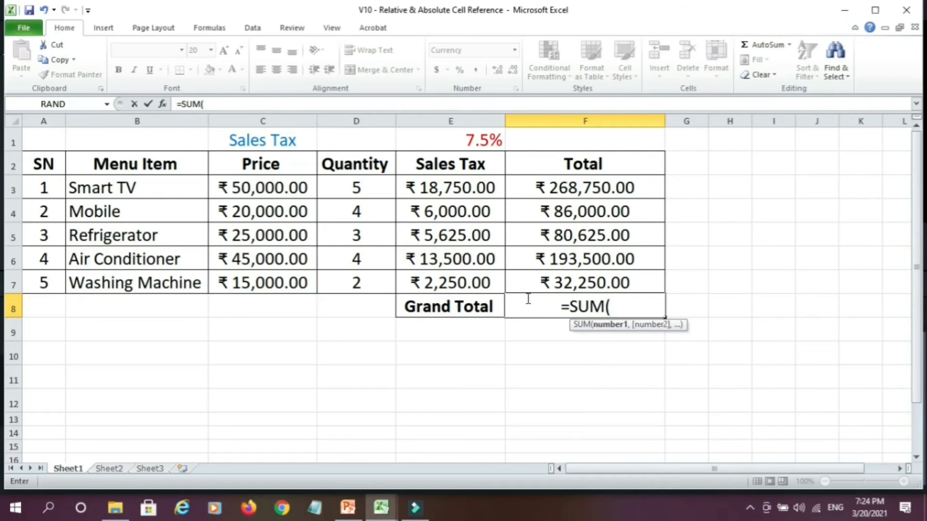
pyautogui.moveTo(551, 189); pyautogui.dragTo(546, 281)
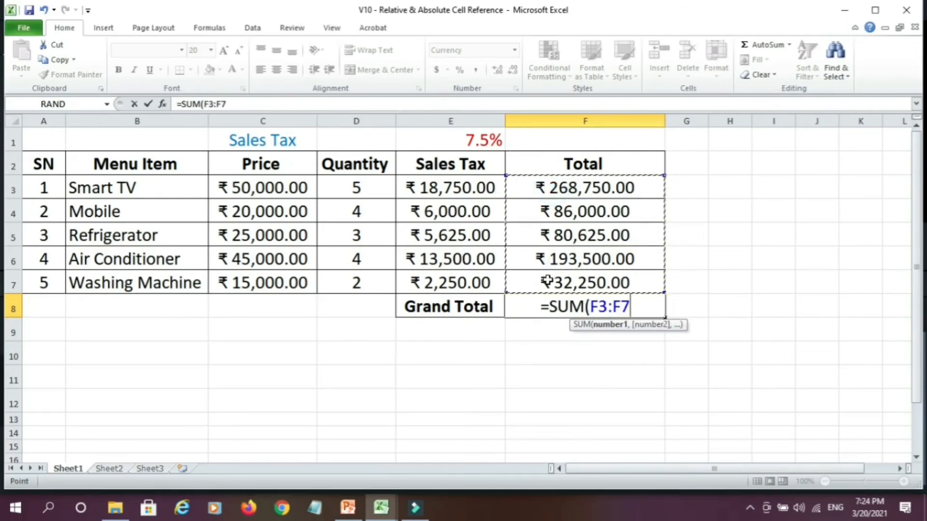
pyautogui.write(')')
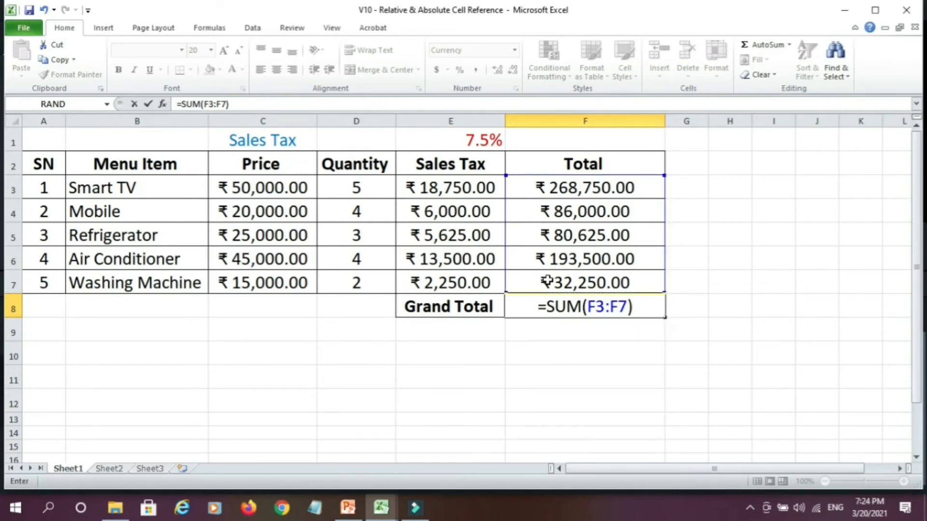
pyautogui.press('Return')
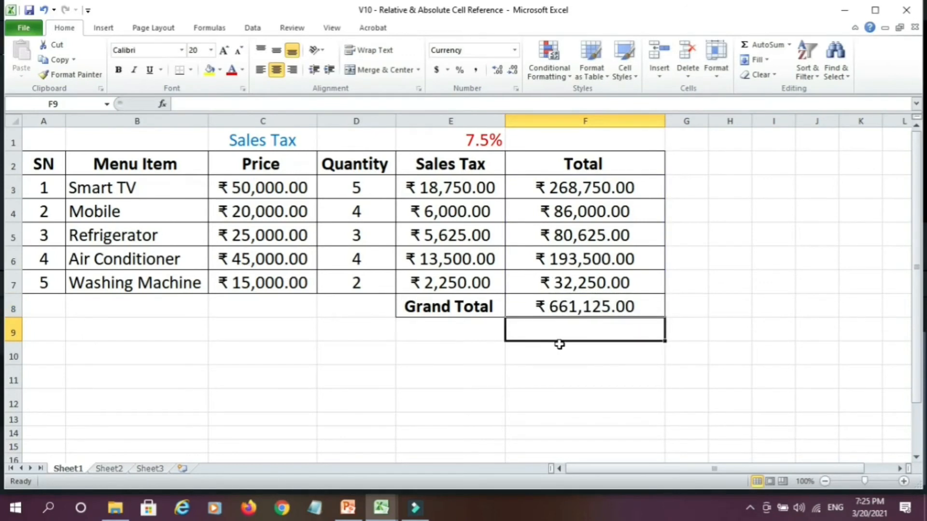
# Step: Inspect the sales tax formulas in E3, E4 and E5 to compare their relative and absolute cell references
pyautogui.click(464, 187)
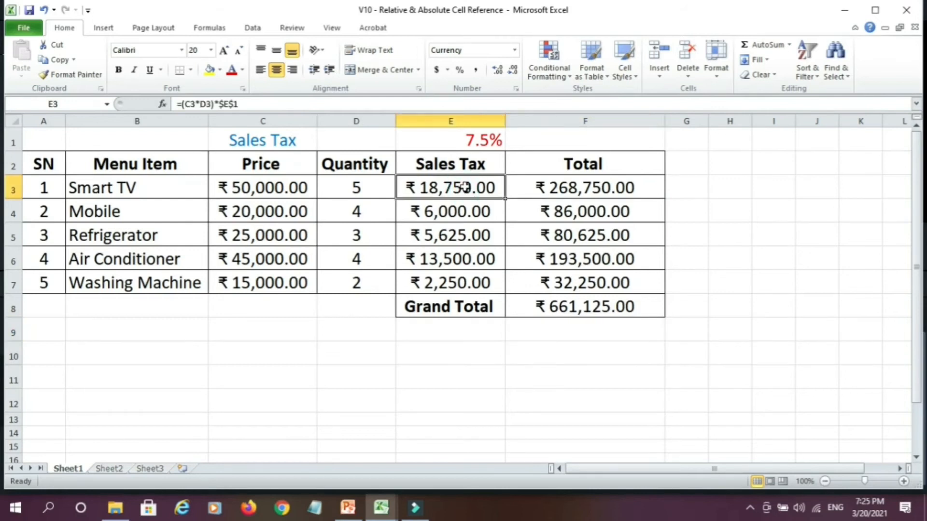
pyautogui.doubleClick(465, 187)
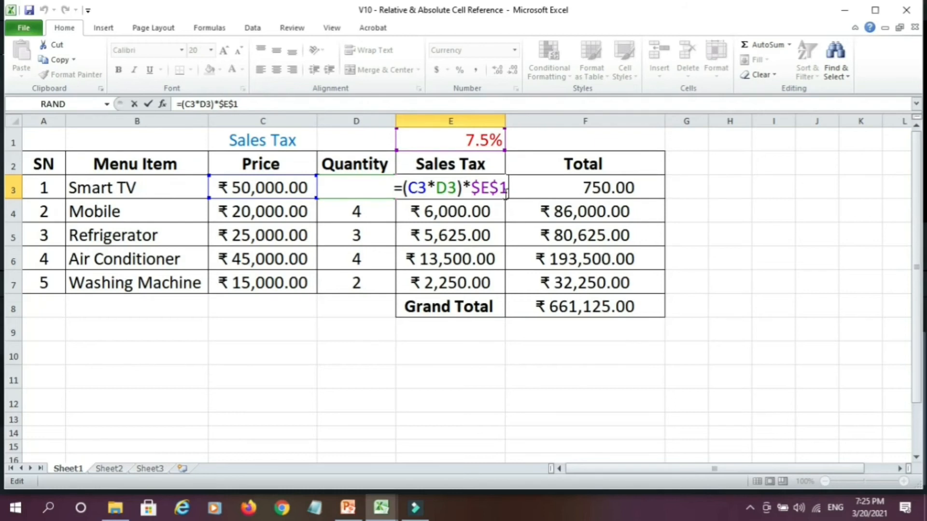
pyautogui.click(455, 213)
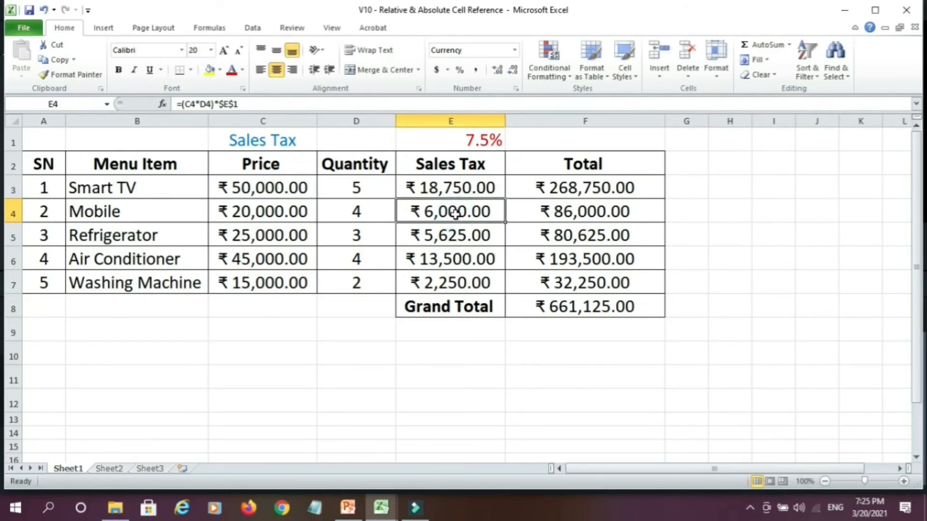
pyautogui.doubleClick(456, 212)
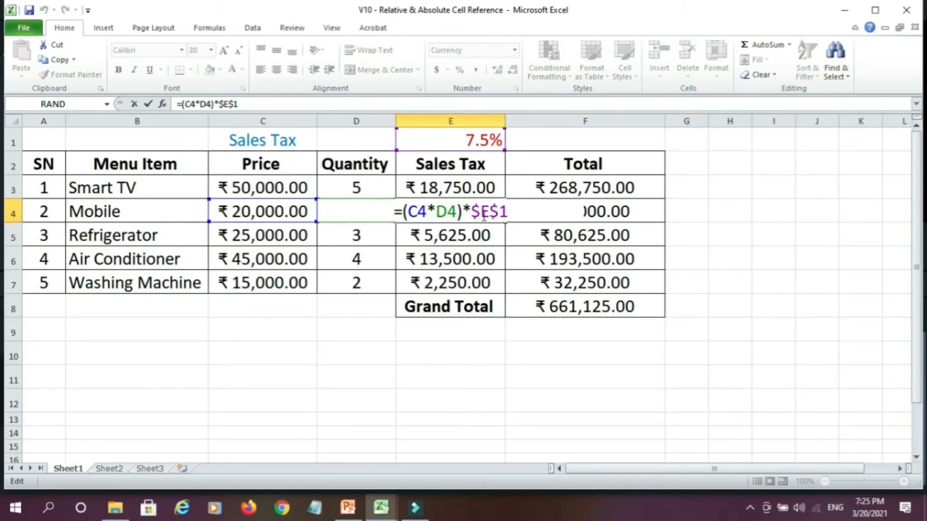
pyautogui.click(476, 229)
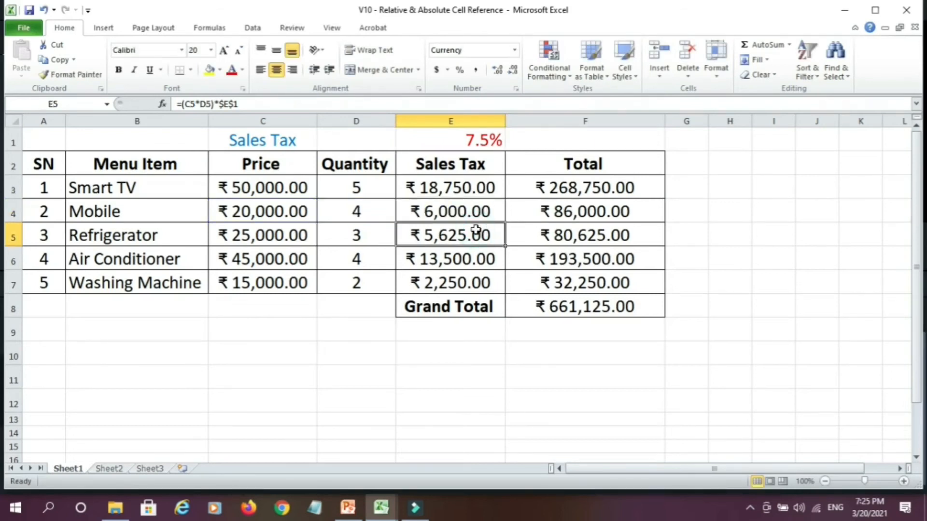
# Step: Inspect the Refrigerator sales tax formula in E5 and the total formulas in F3, F4 and F5 to check their cell references
pyautogui.doubleClick(476, 229)
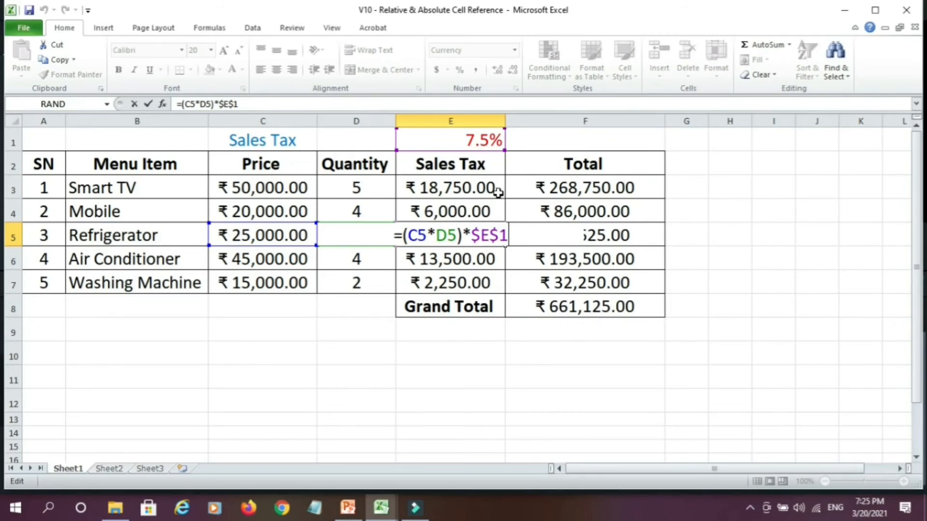
pyautogui.click(525, 190)
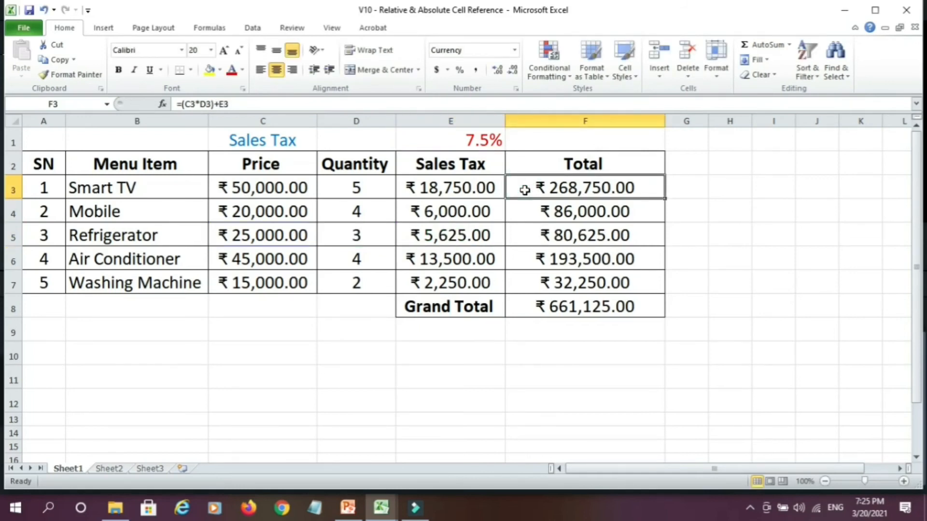
pyautogui.doubleClick(525, 190)
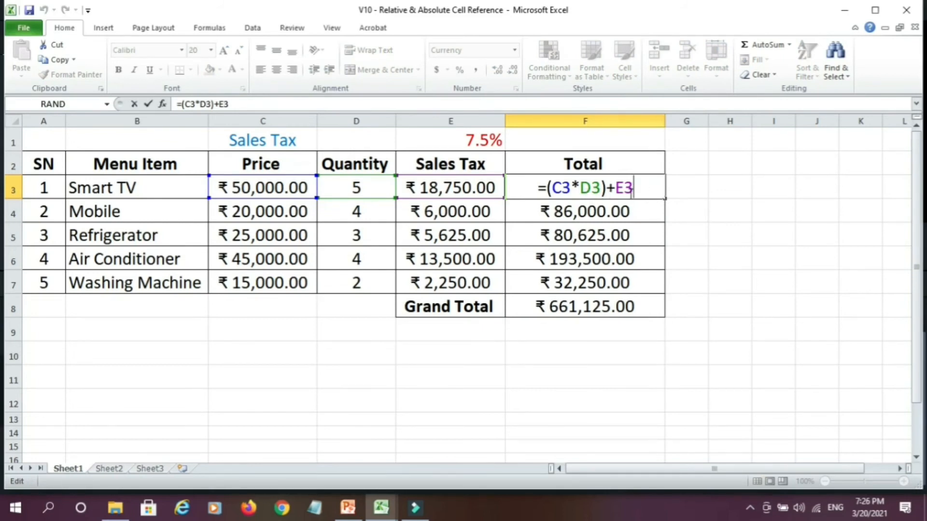
pyautogui.click(619, 211)
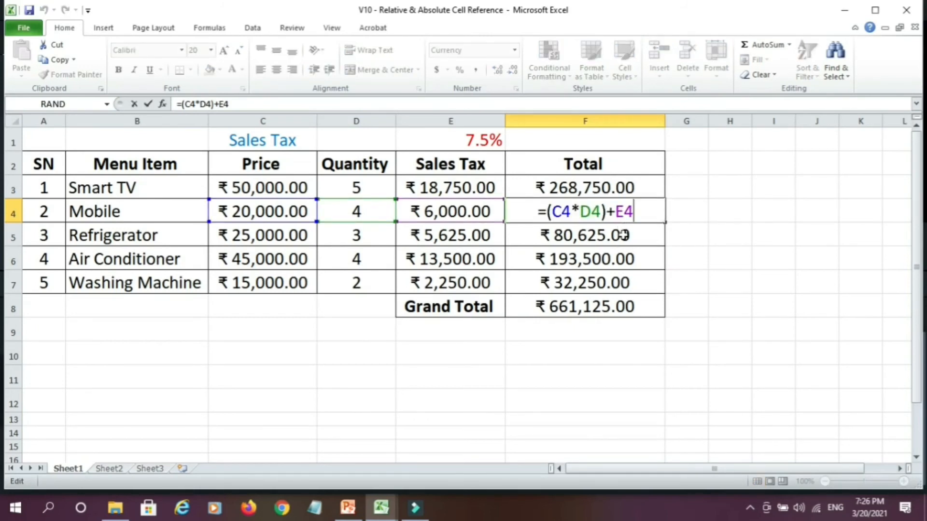
pyautogui.press('Return')
pyautogui.doubleClick(623, 235)
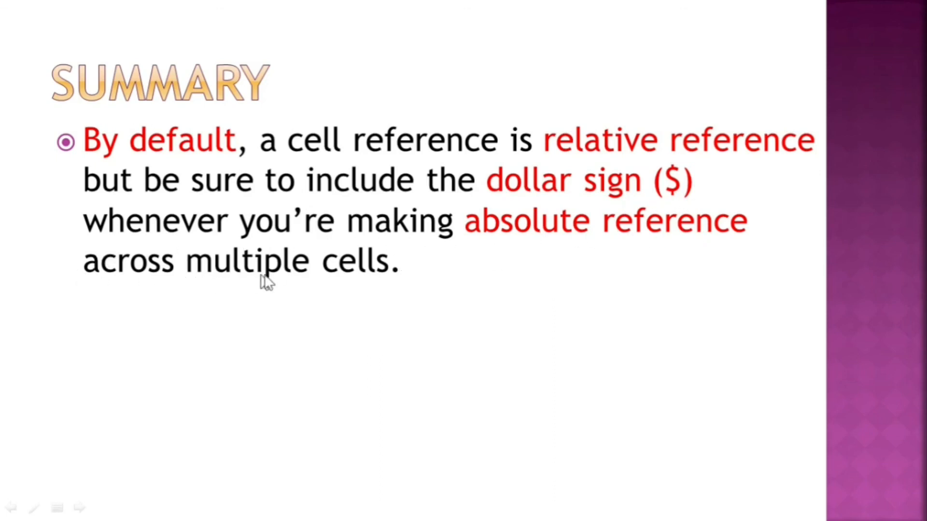
pyautogui.click(369, 271)
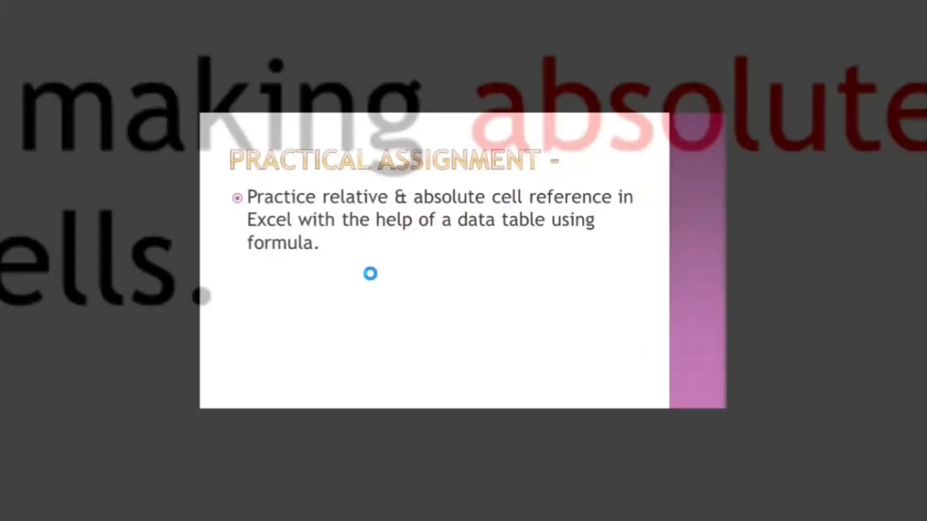